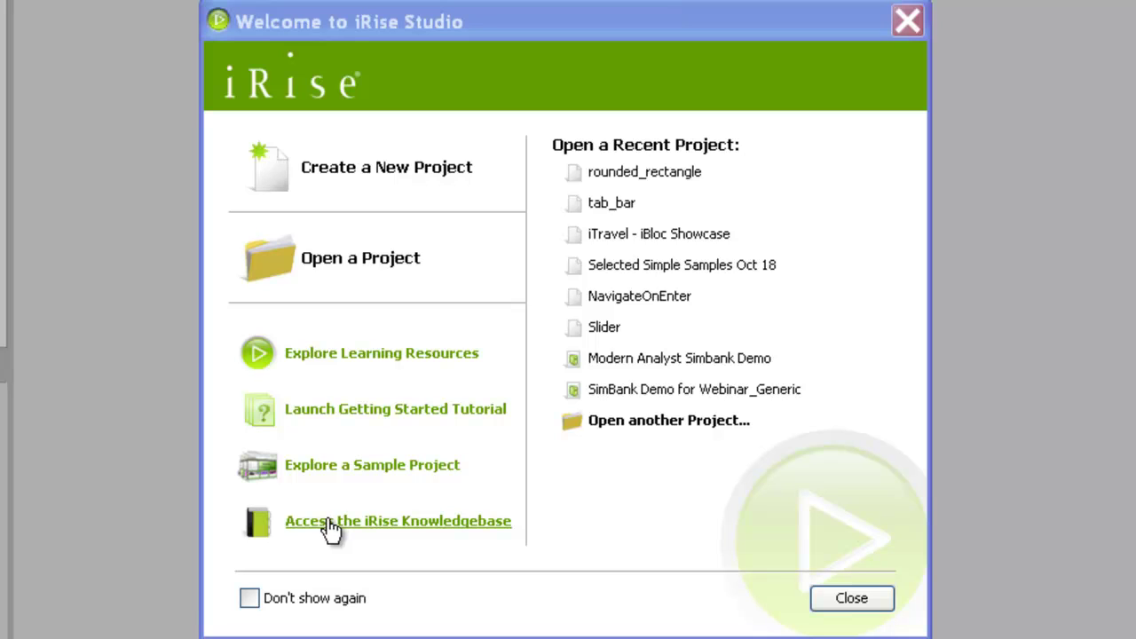
Step: Tick 'Don't show again' on the Welcome to iRise Studio dialog and close it
left_click(249, 599)
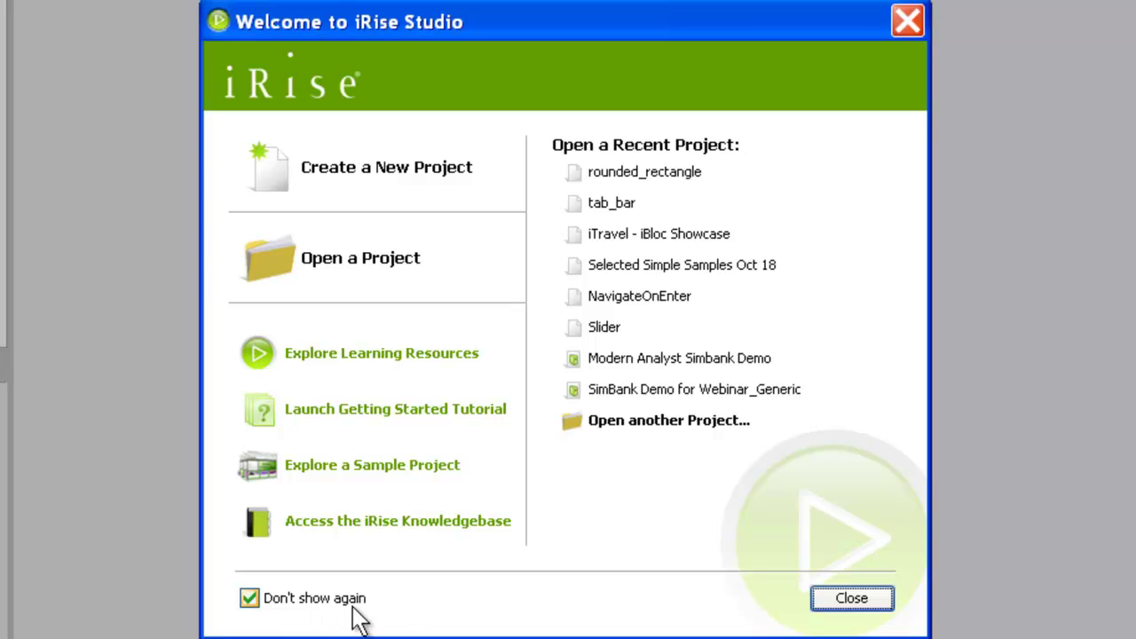
left_click(852, 598)
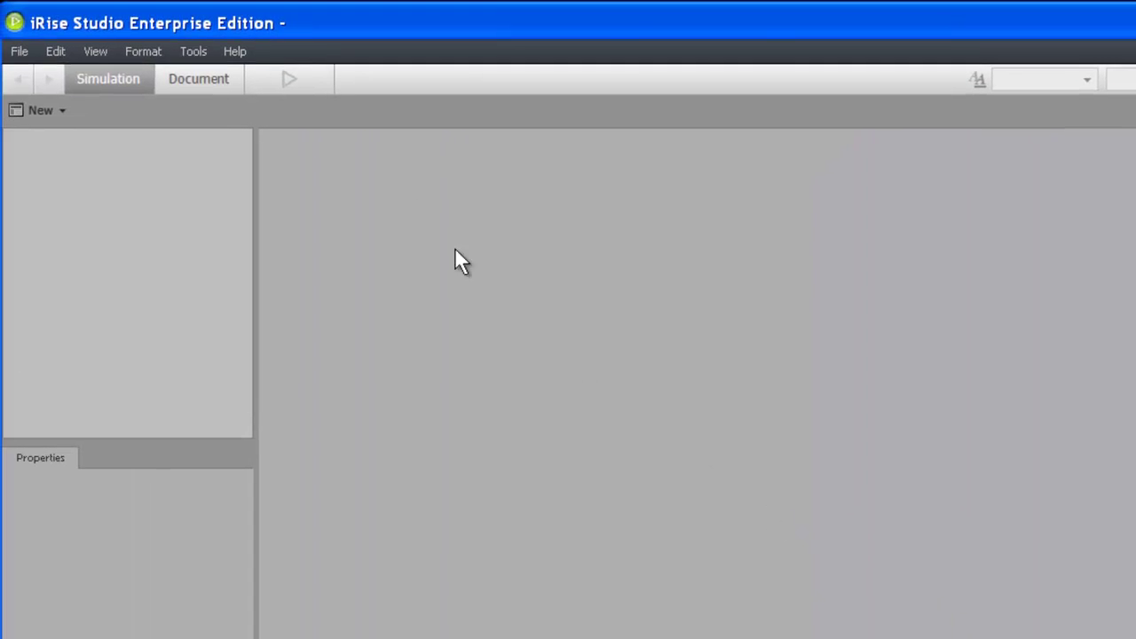
Step: Reopen the welcome screen from Help, then start a new blank project from File > New
left_click(235, 52)
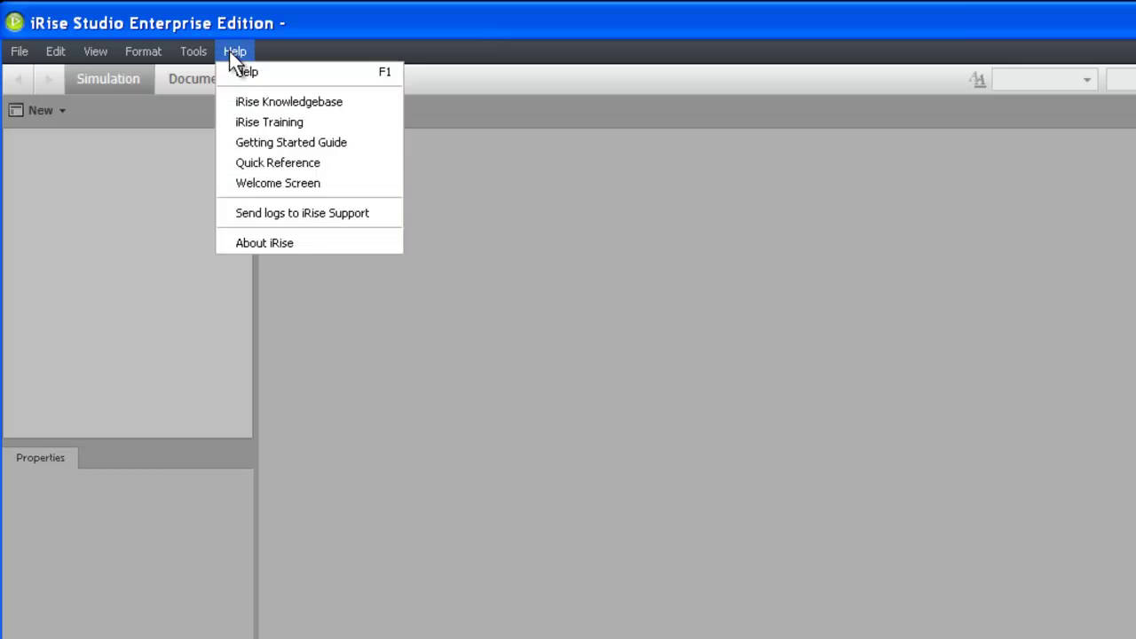
left_click(250, 181)
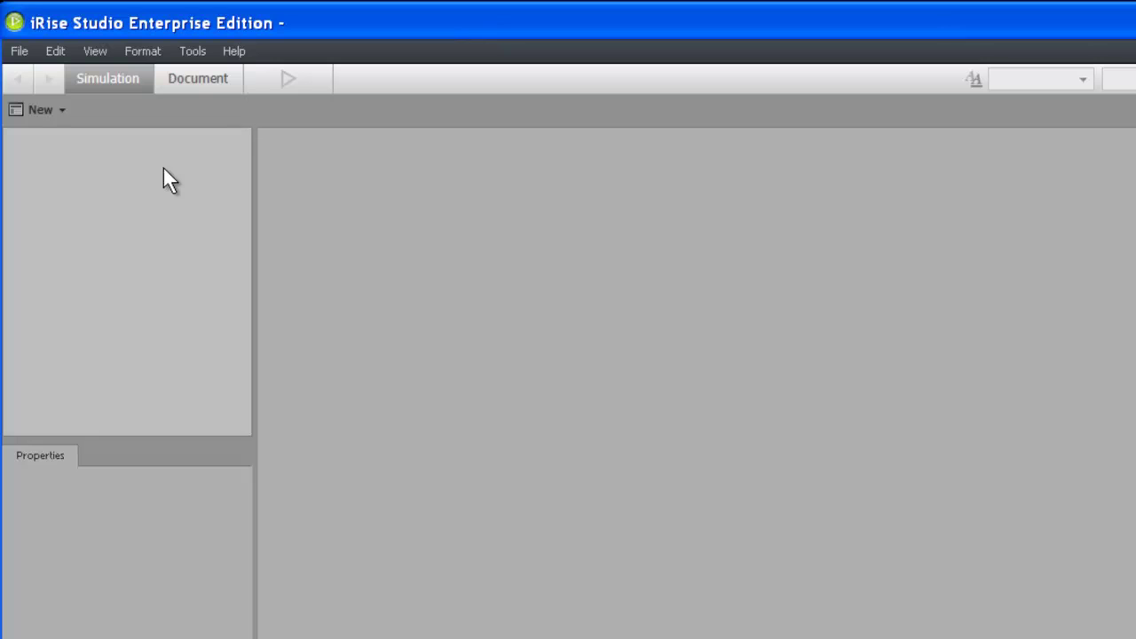
left_click(22, 55)
mouse_move(31, 78)
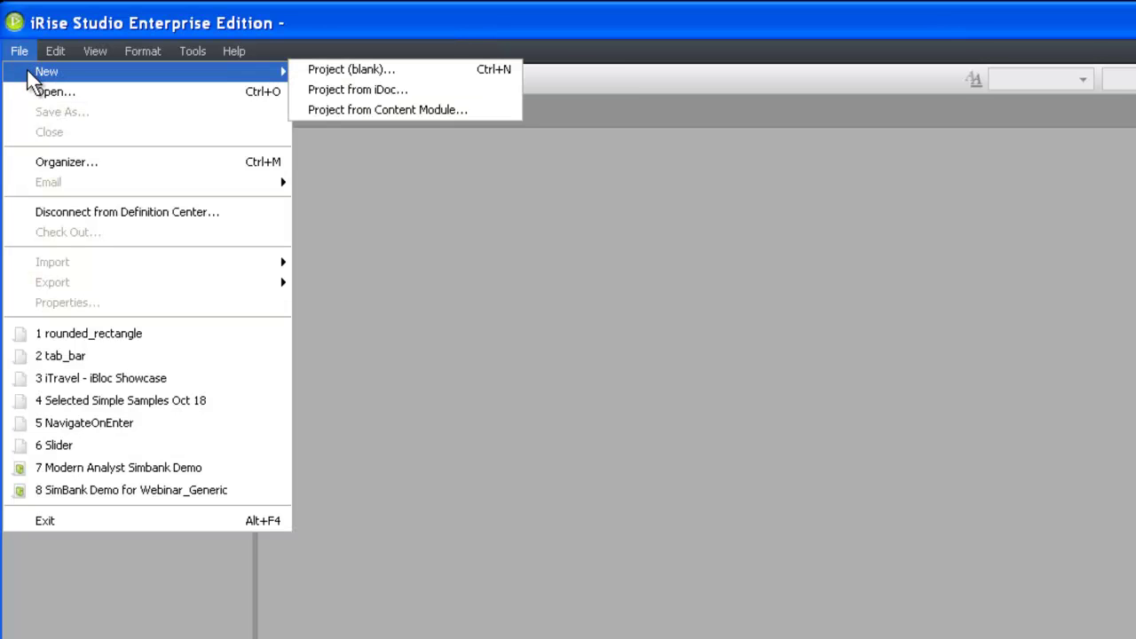
left_click(306, 69)
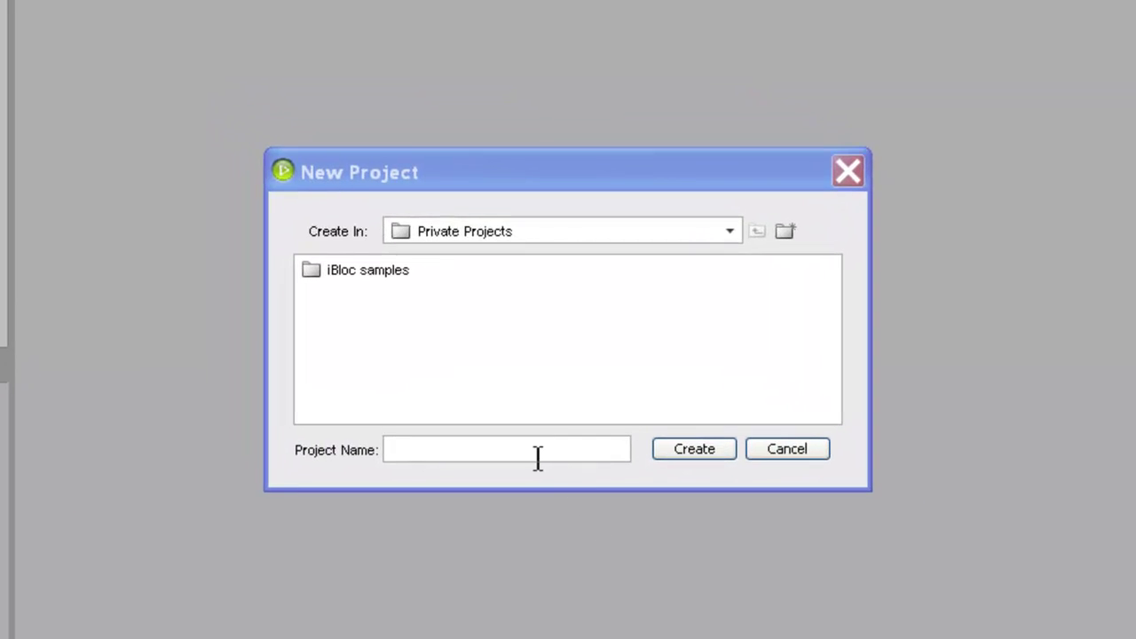
Step: Name the new project 'Quick Tour Studio' and confirm its creation
left_click(700, 525)
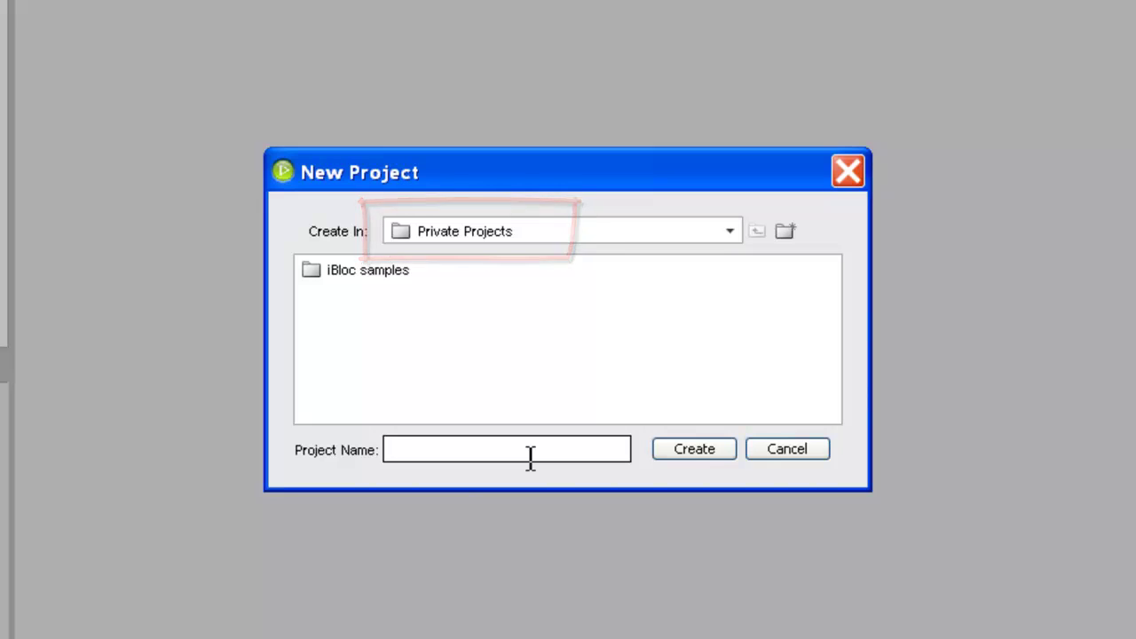
type("Quick Tour S")
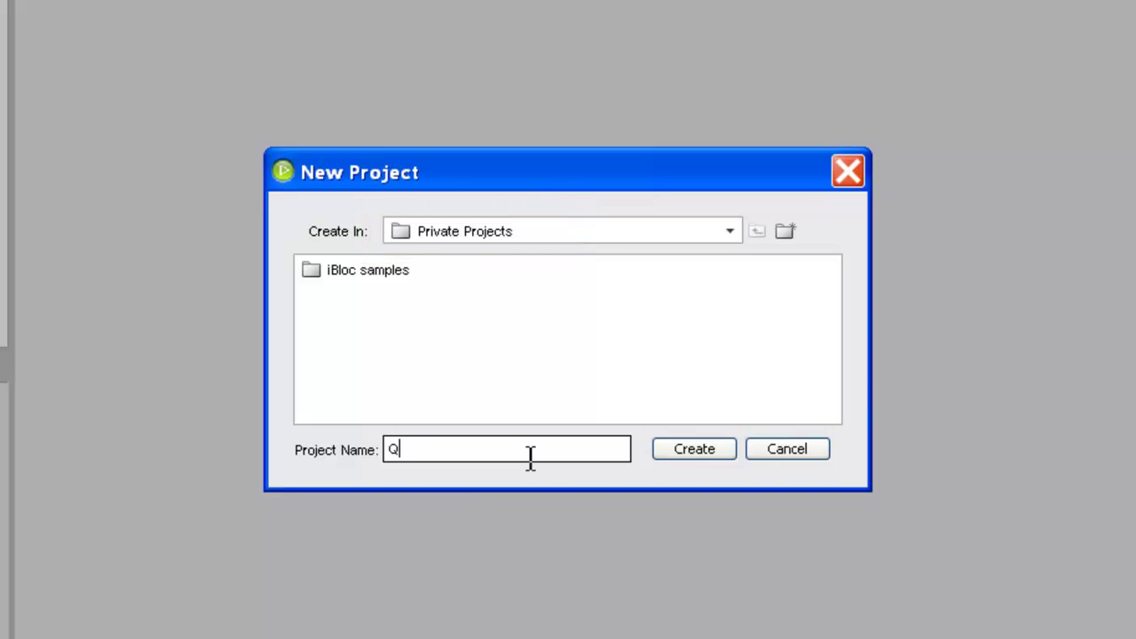
type("tudio")
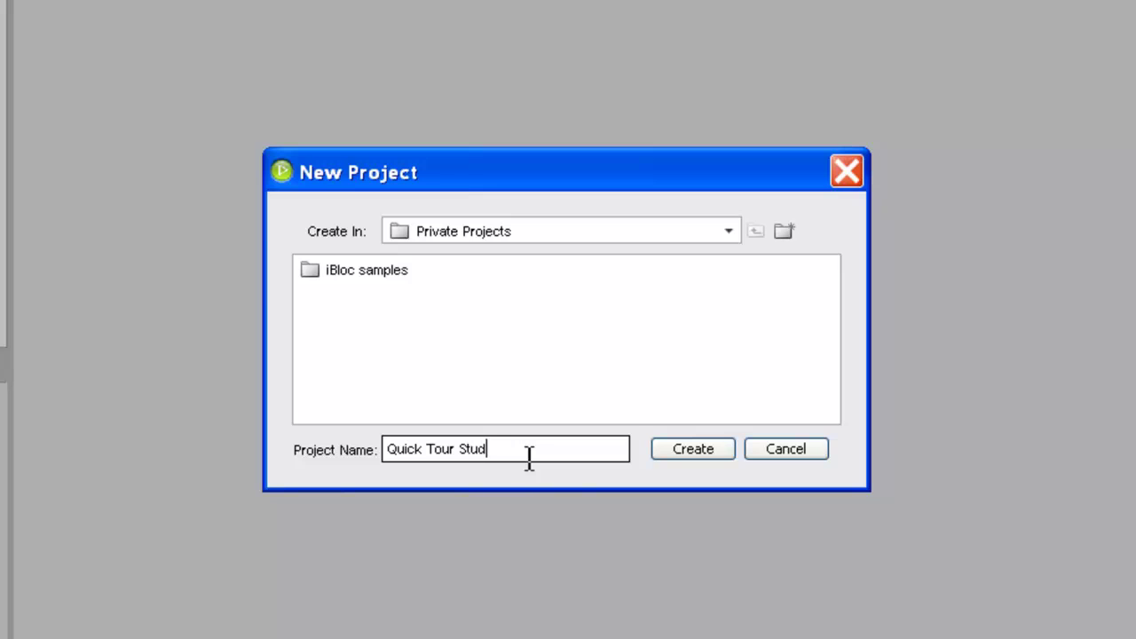
key("Return")
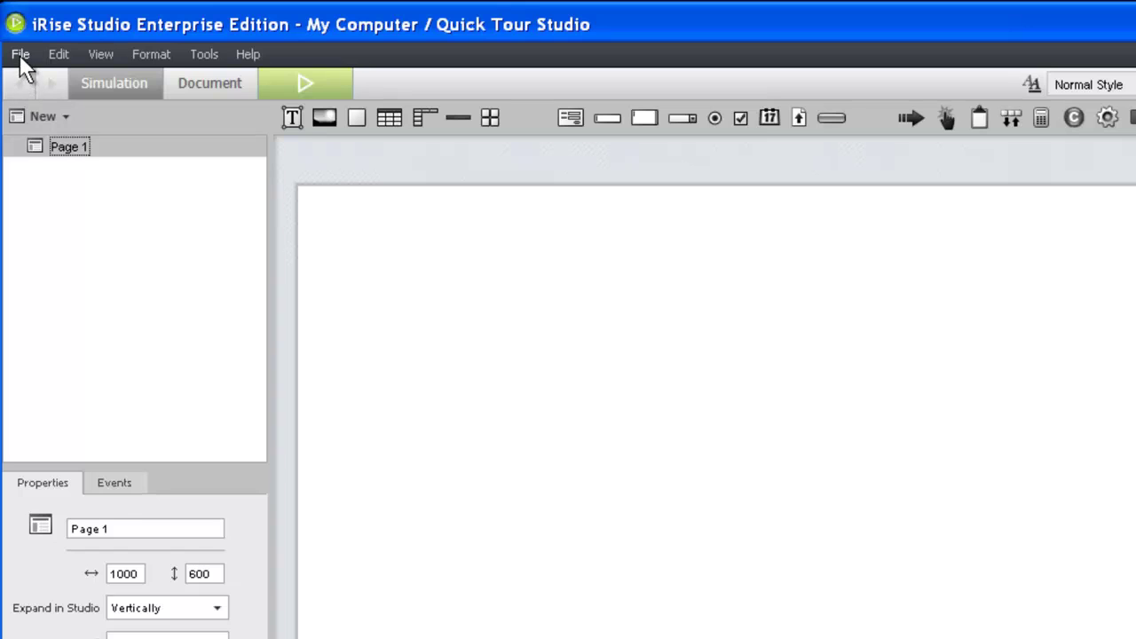
left_click(20, 55)
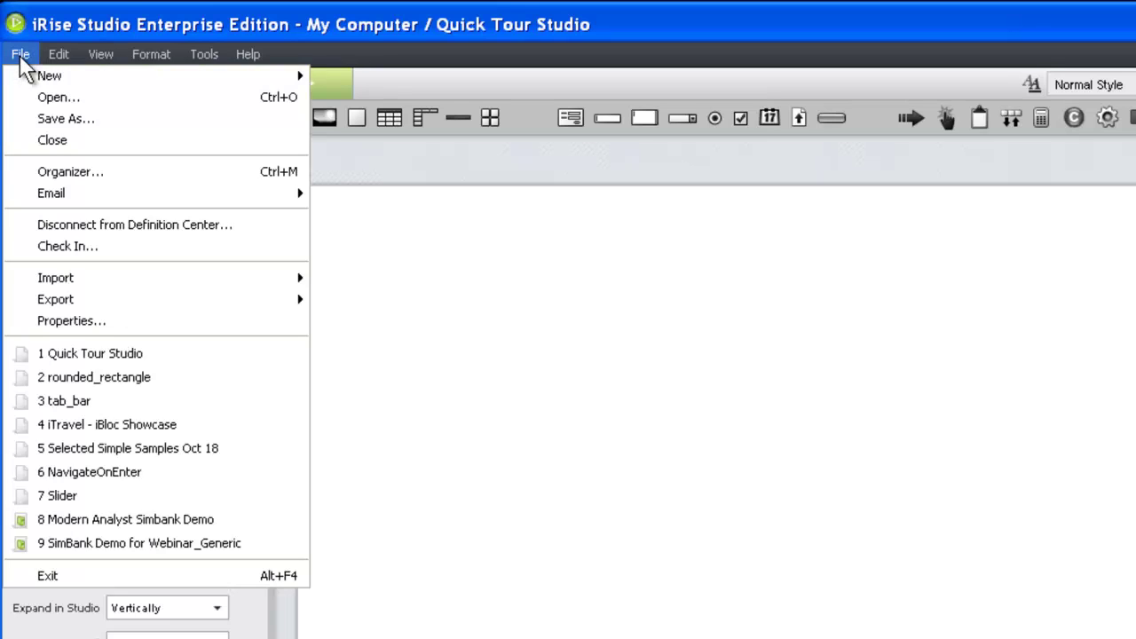
left_click(42, 174)
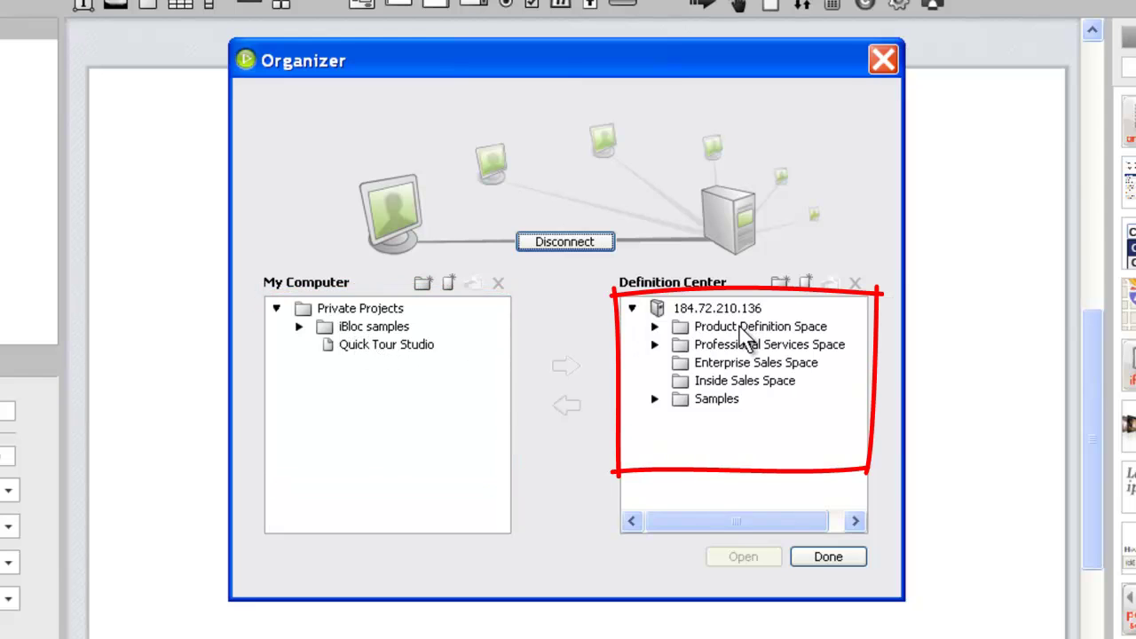
left_click(654, 345)
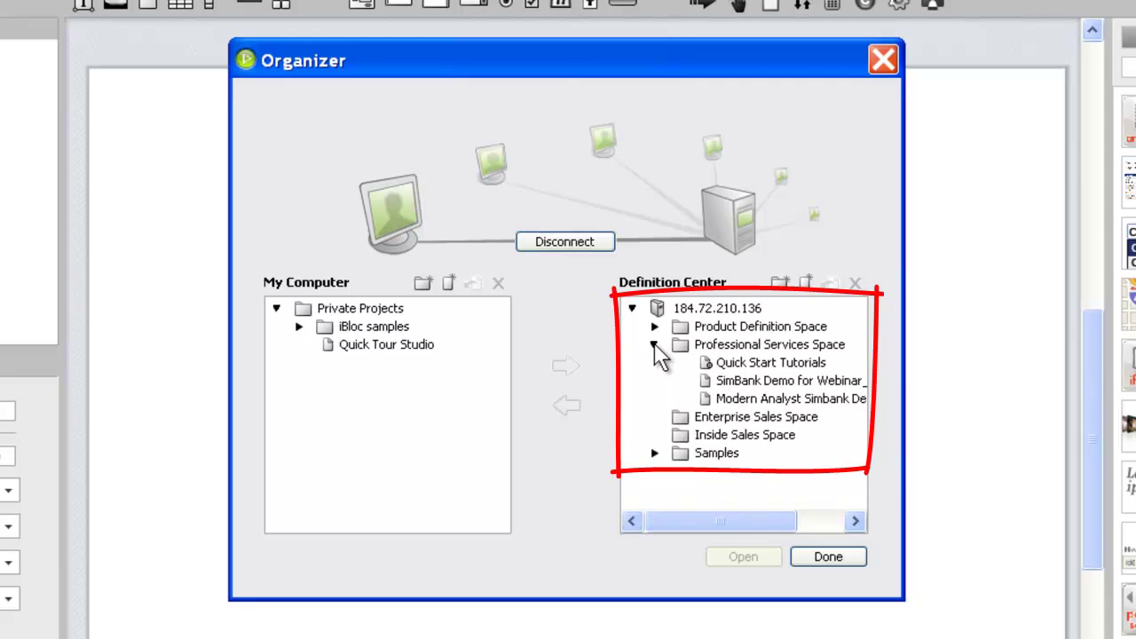
left_click(383, 348)
right_click(386, 360)
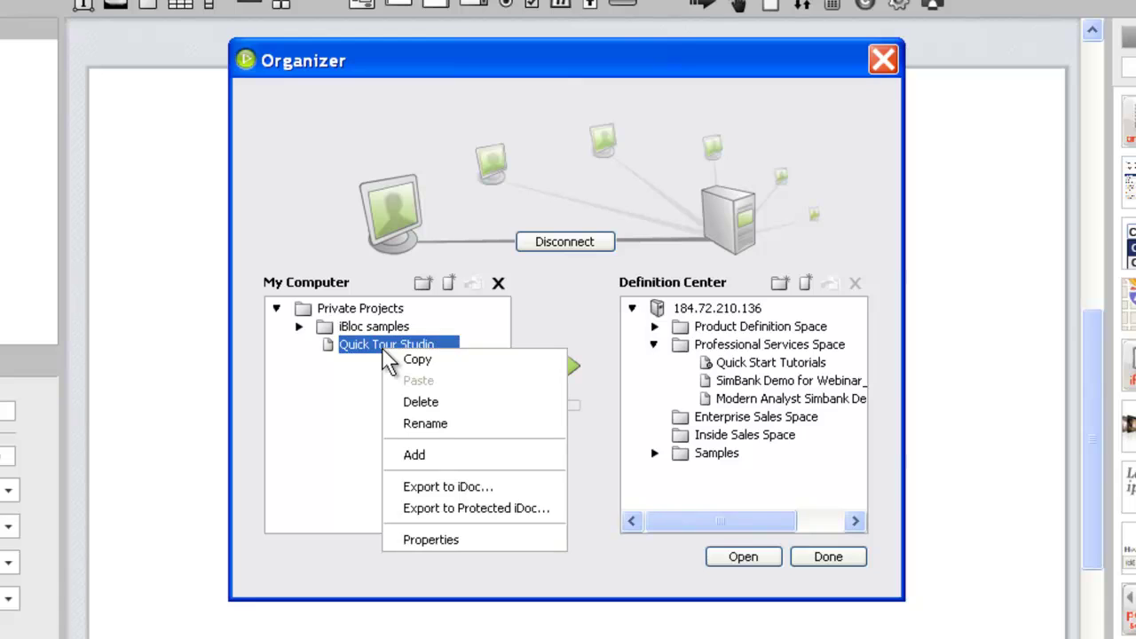
left_click(364, 384)
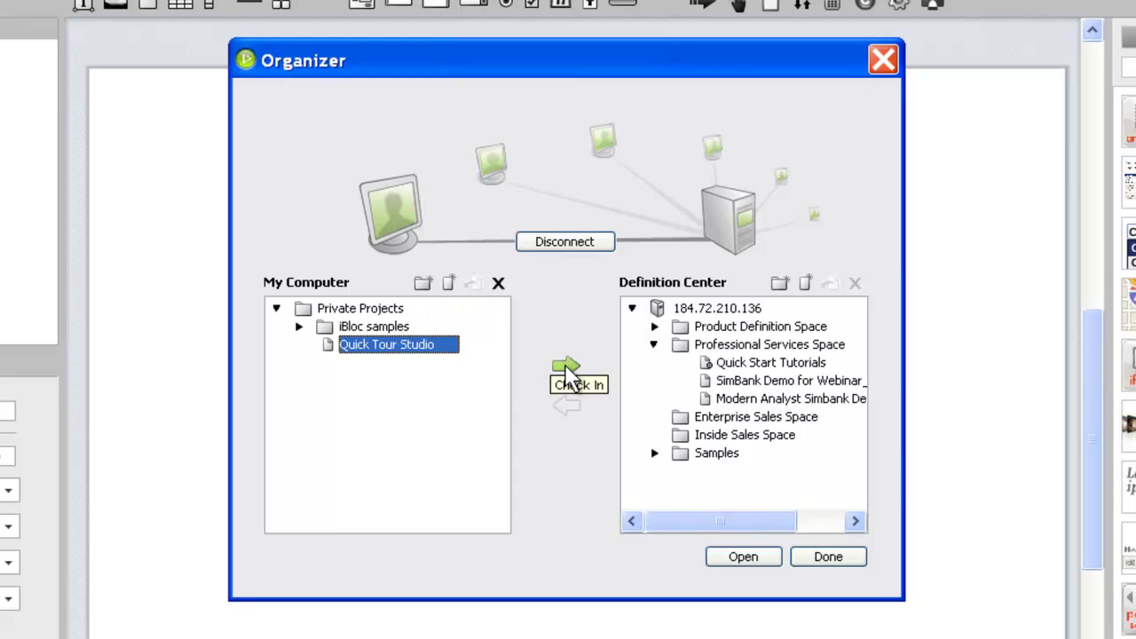
left_click(734, 380)
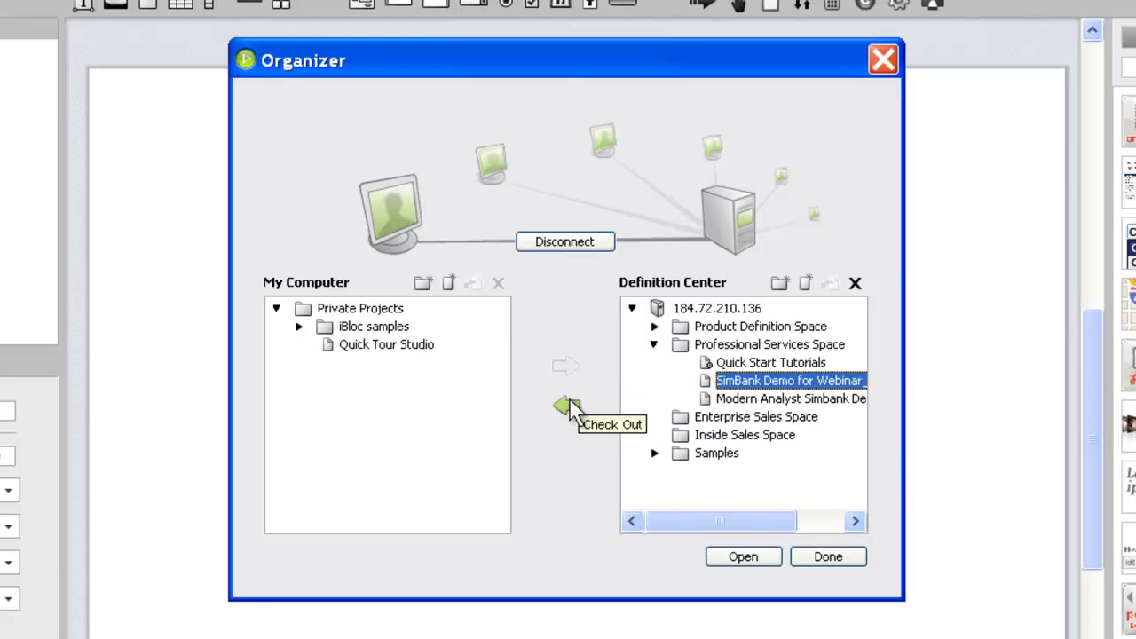
left_click(820, 550)
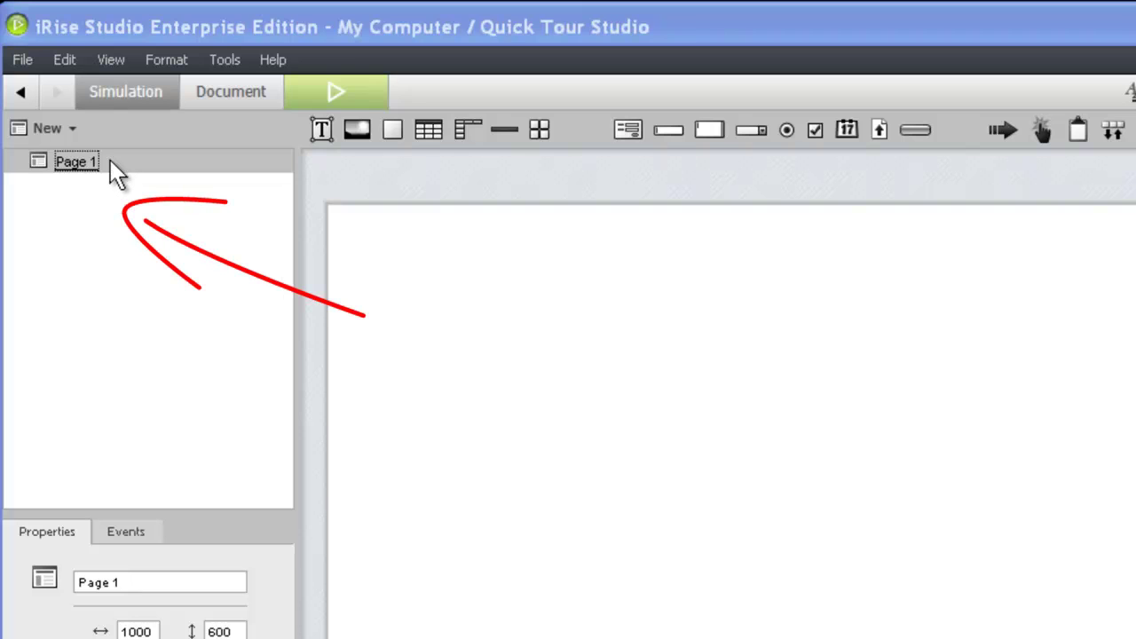
left_click(73, 130)
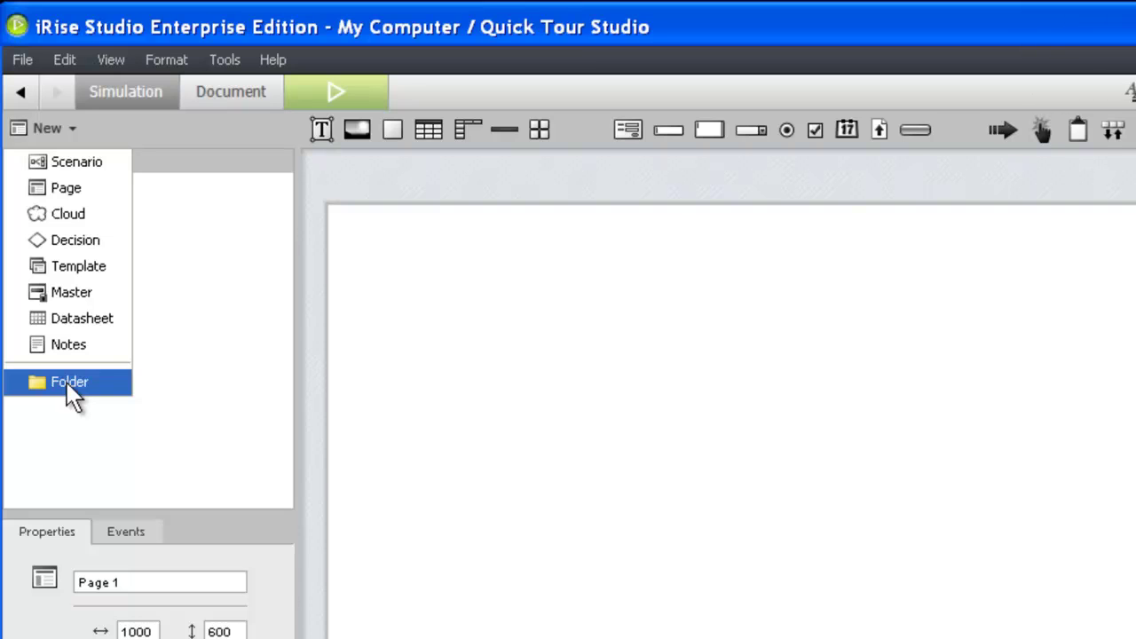
left_click(211, 400)
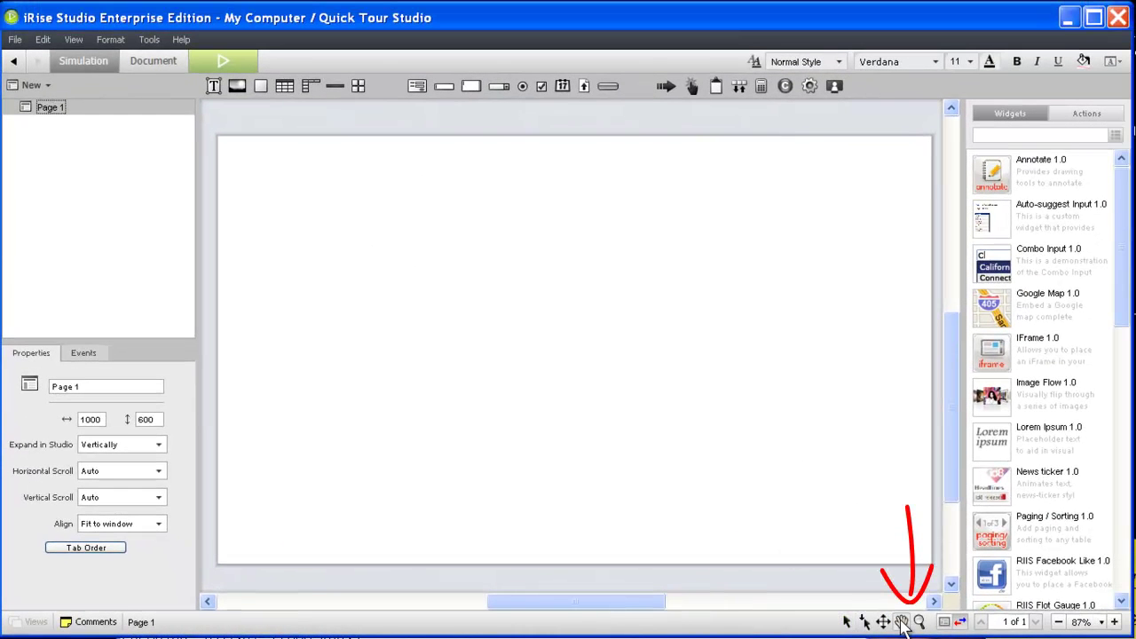
left_click(901, 621)
Step: Pan Page 1 slightly, zoom the canvas to 150% with the magnifier, then reset zoom with Ctrl+0
mouse_move(748, 455)
left_mouse_down()
mouse_move(578, 469)
mouse_move(747, 440)
left_mouse_up()
left_click(920, 621)
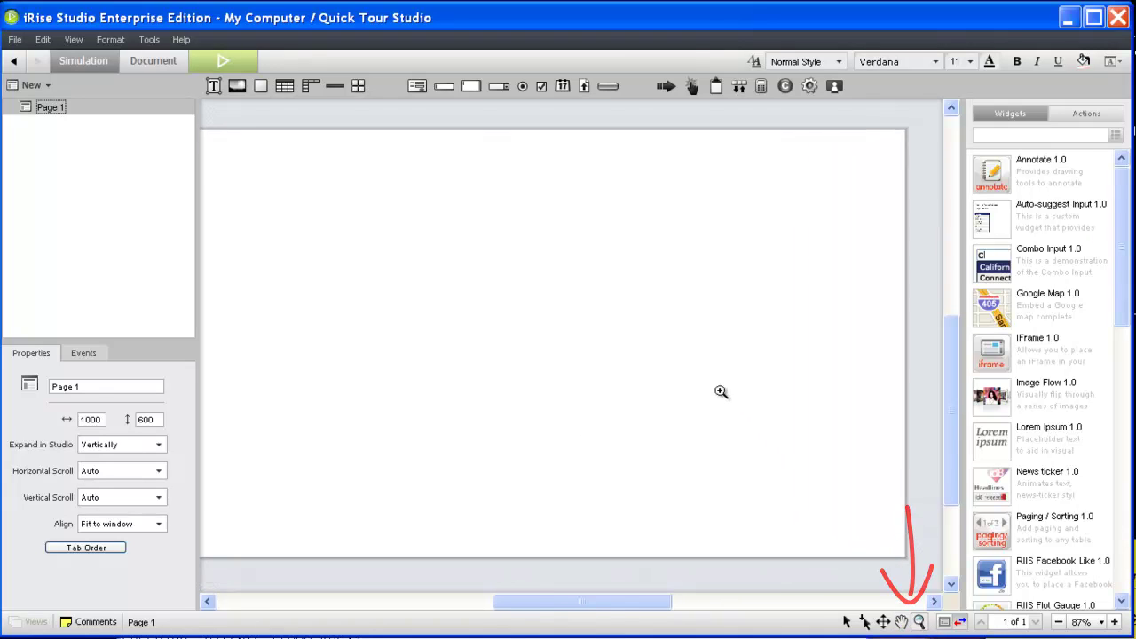
left_click(721, 392)
left_click(728, 405)
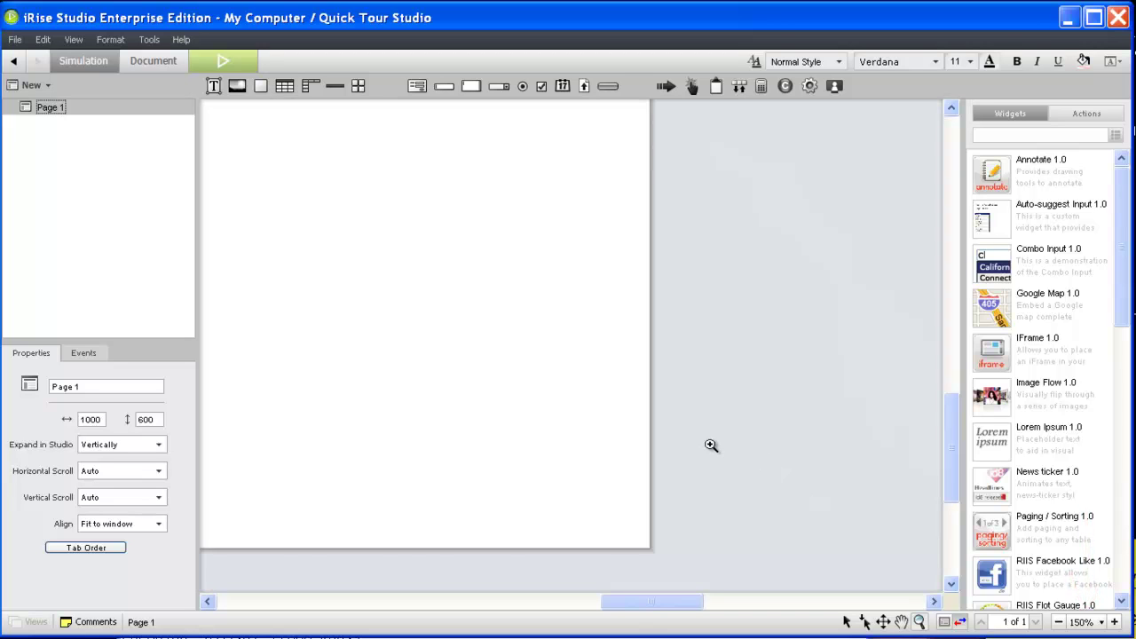
key("ctrl+0")
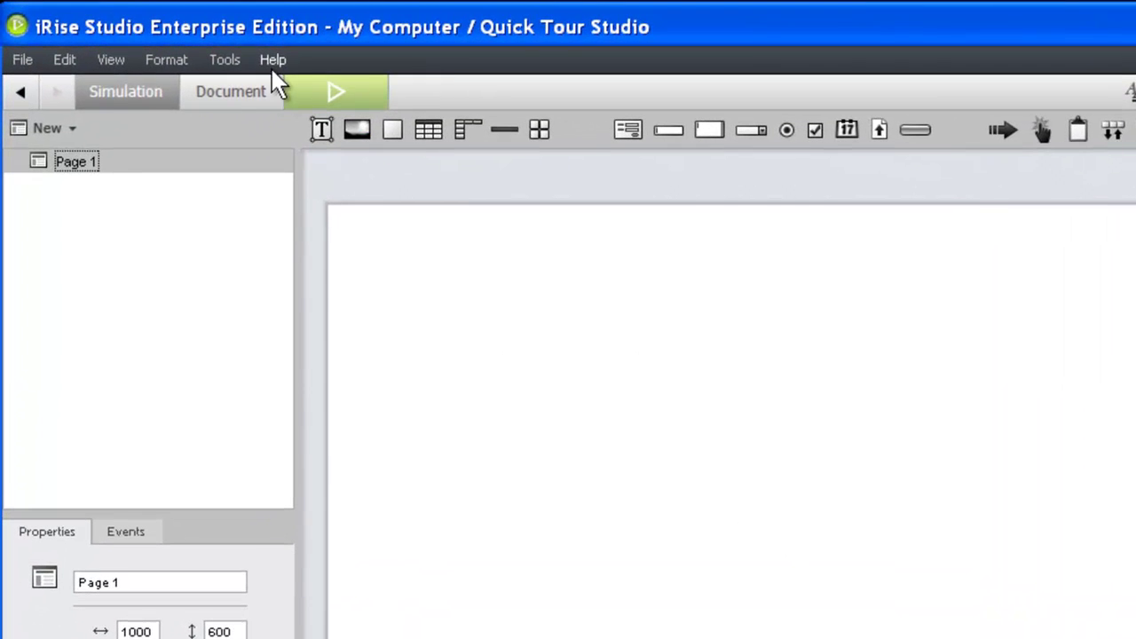
left_click(181, 40)
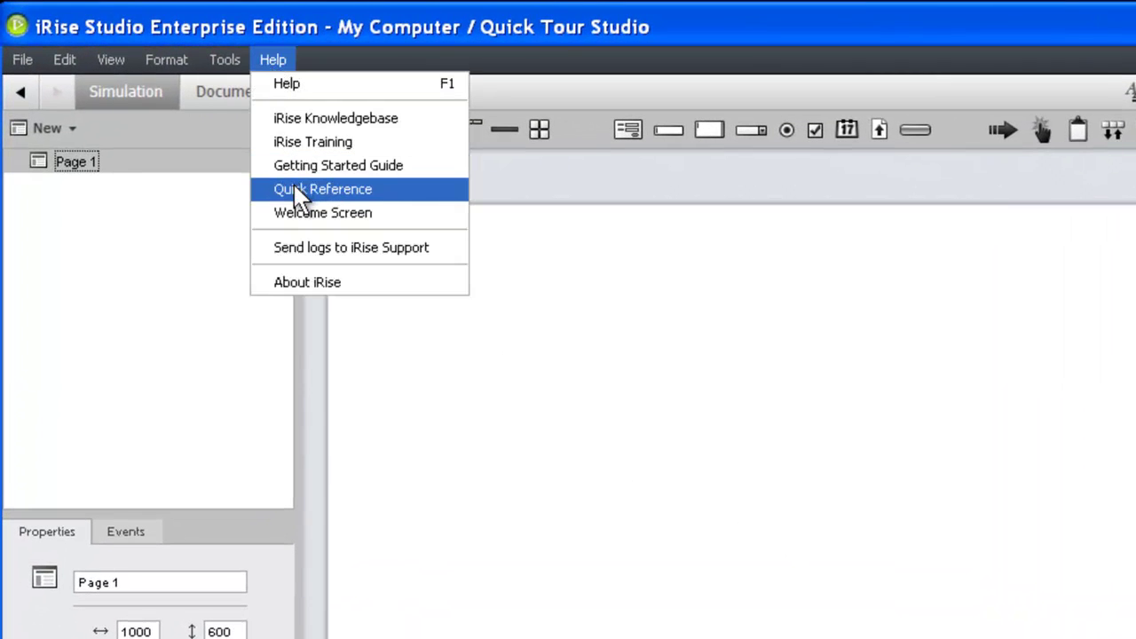
Step: Close the help options and hide the Directory side panel from the View menu
left_click(564, 198)
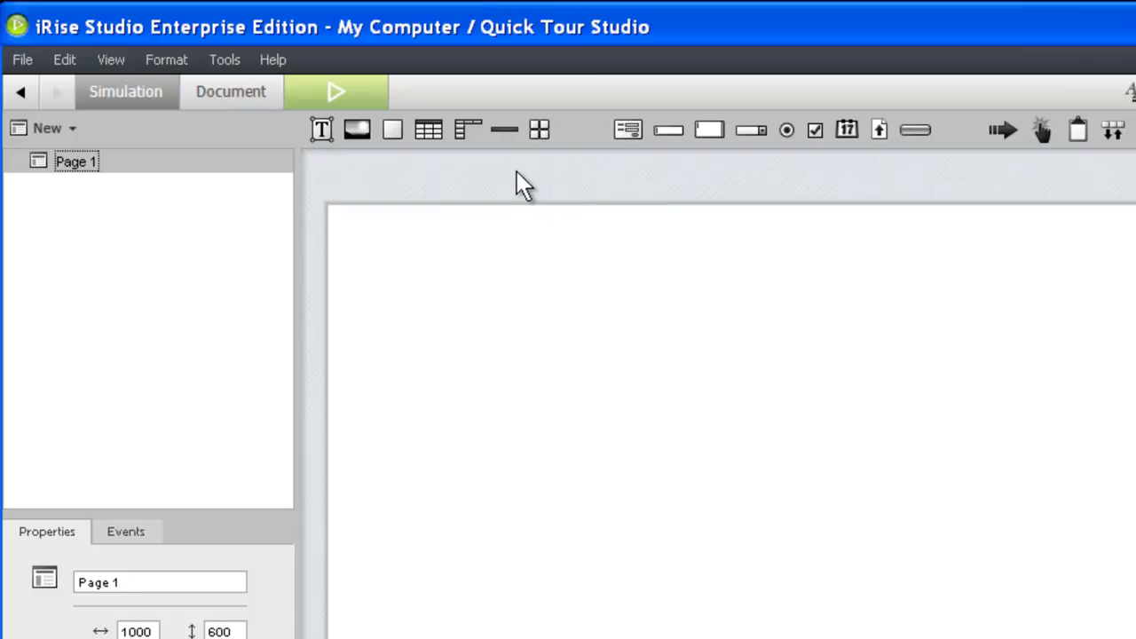
left_click(111, 60)
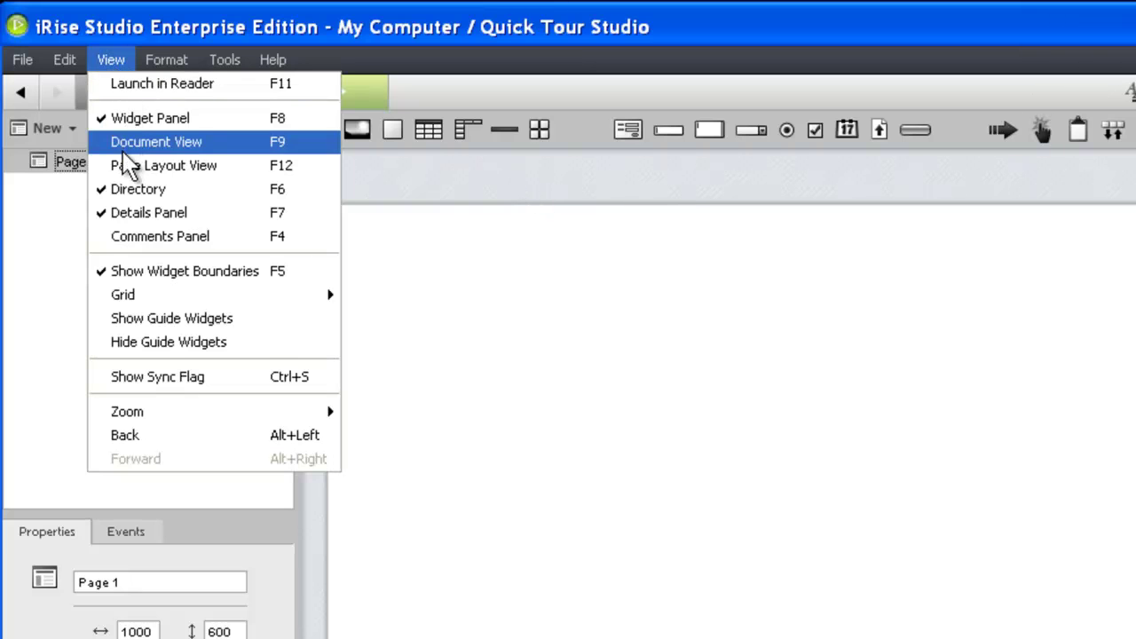
left_click(122, 186)
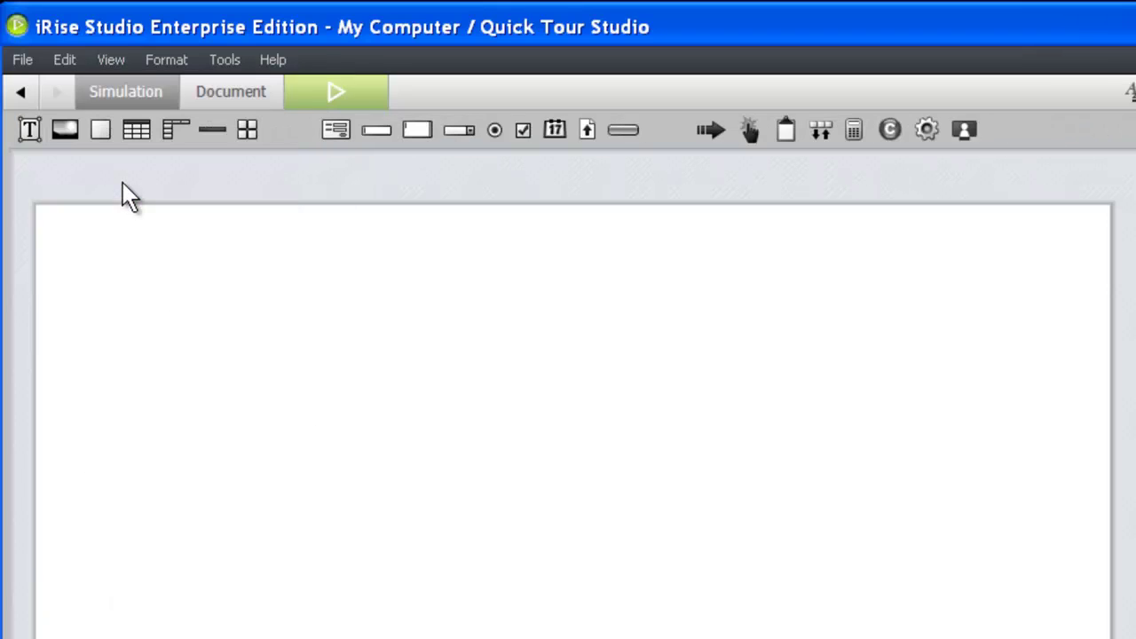
Step: Turn off Show Widget Boundaries and bring up the View > Grid settings
left_click(108, 62)
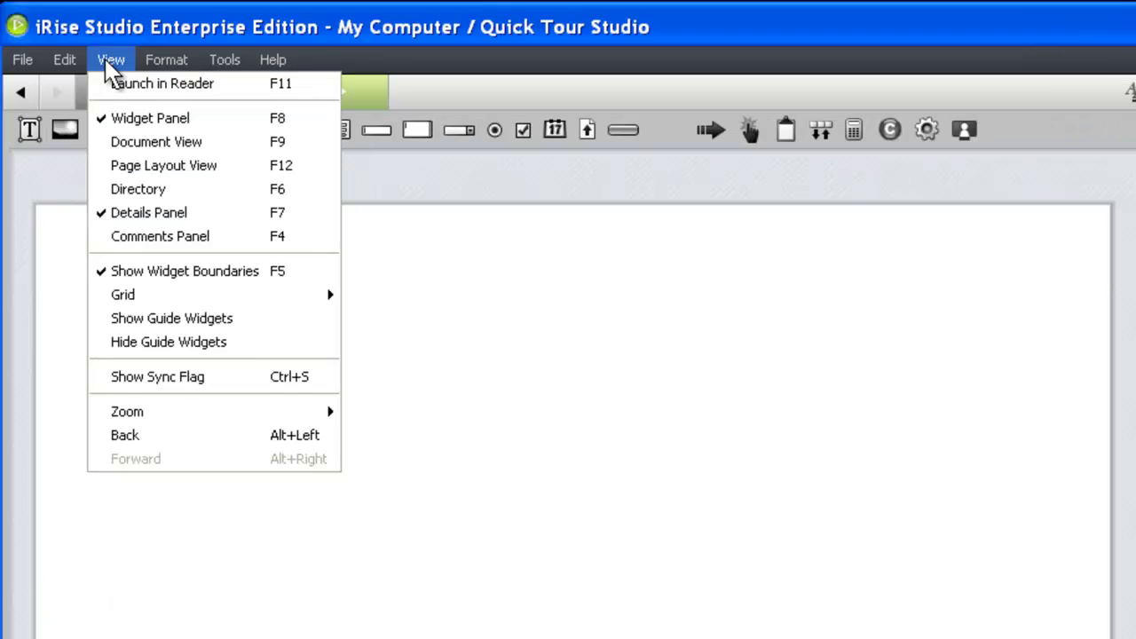
left_click(142, 275)
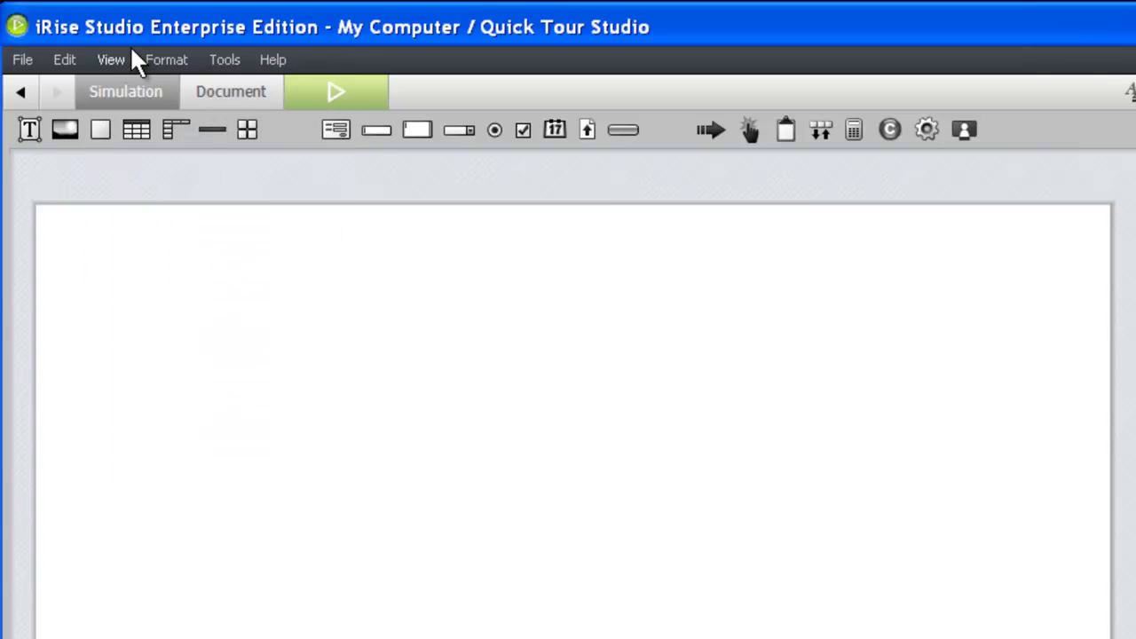
left_click(108, 58)
mouse_move(206, 297)
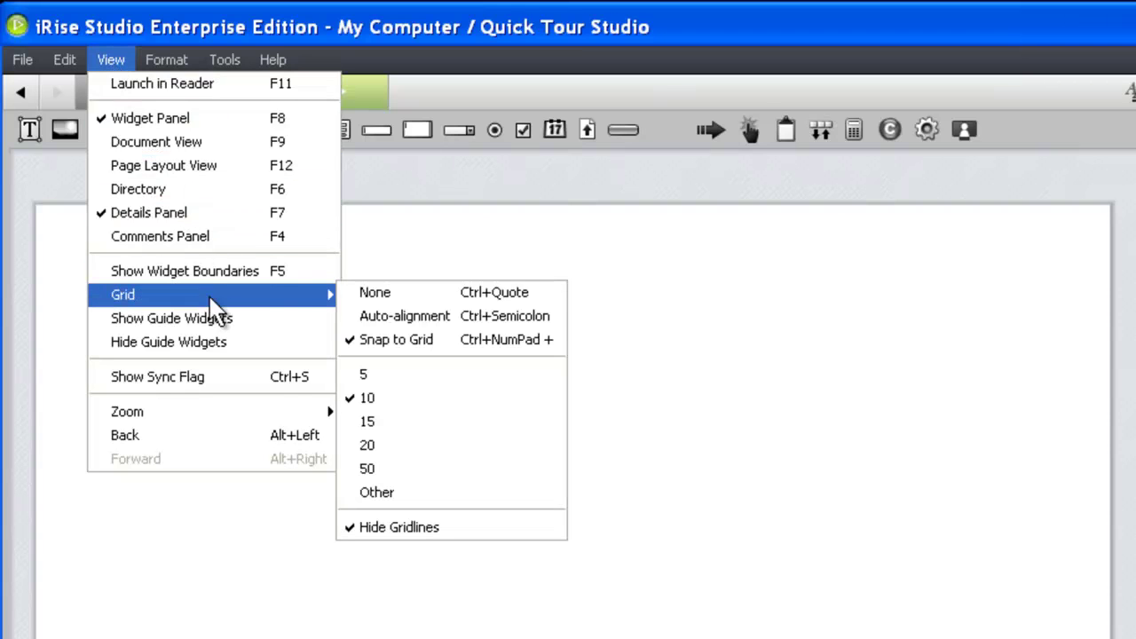